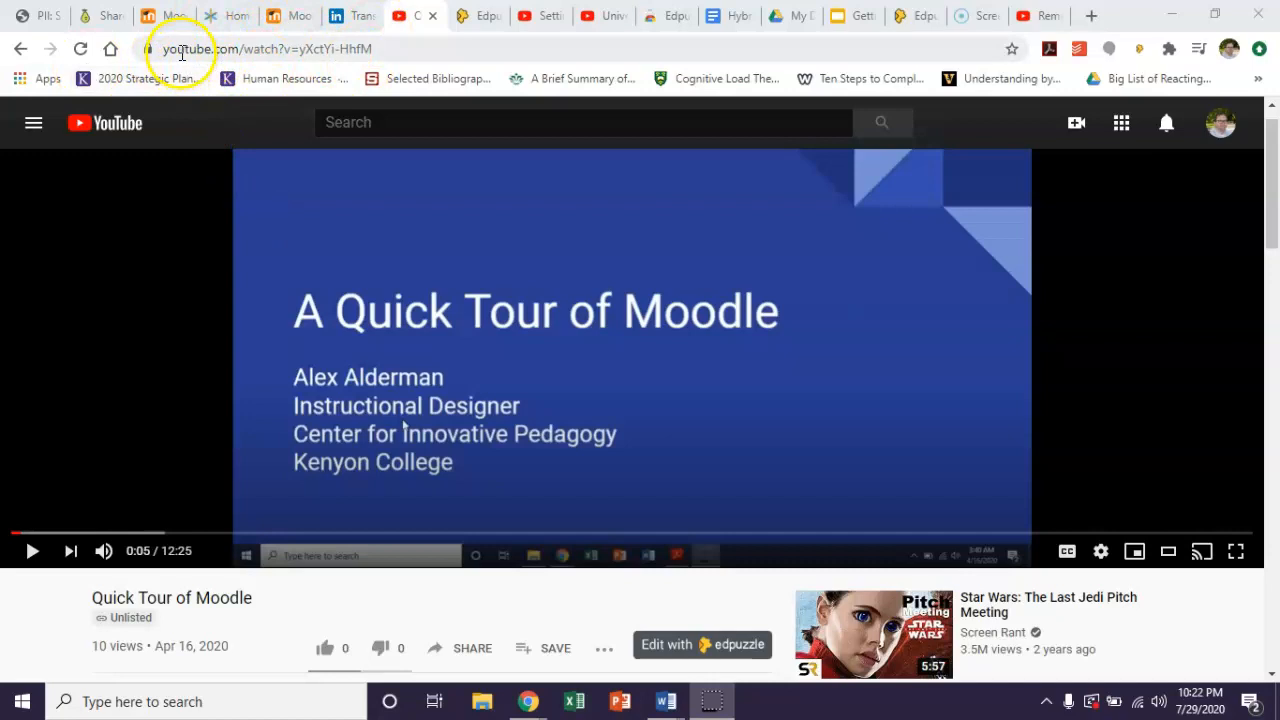
Open the Quick Tour of Moodle video in the Edpuzzle editor and briefly play its opening.
left_click(668, 650)
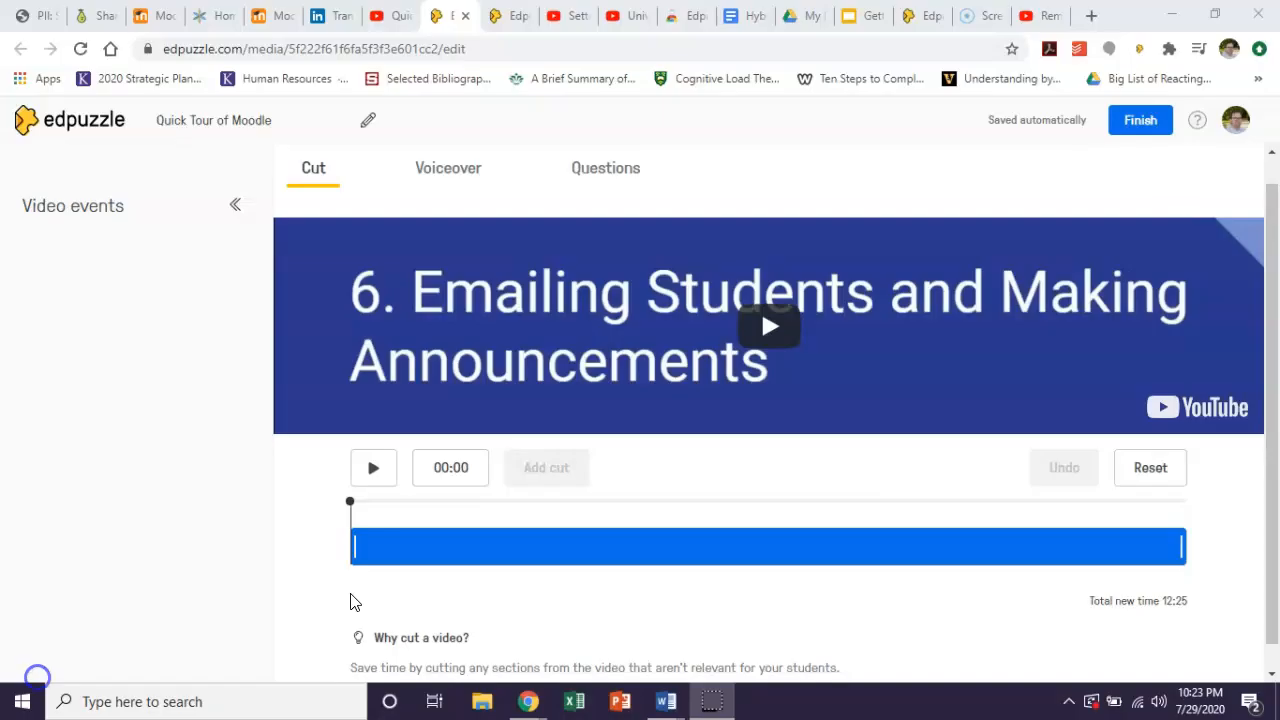
left_click(356, 543)
left_click_drag(354, 543, 372, 556)
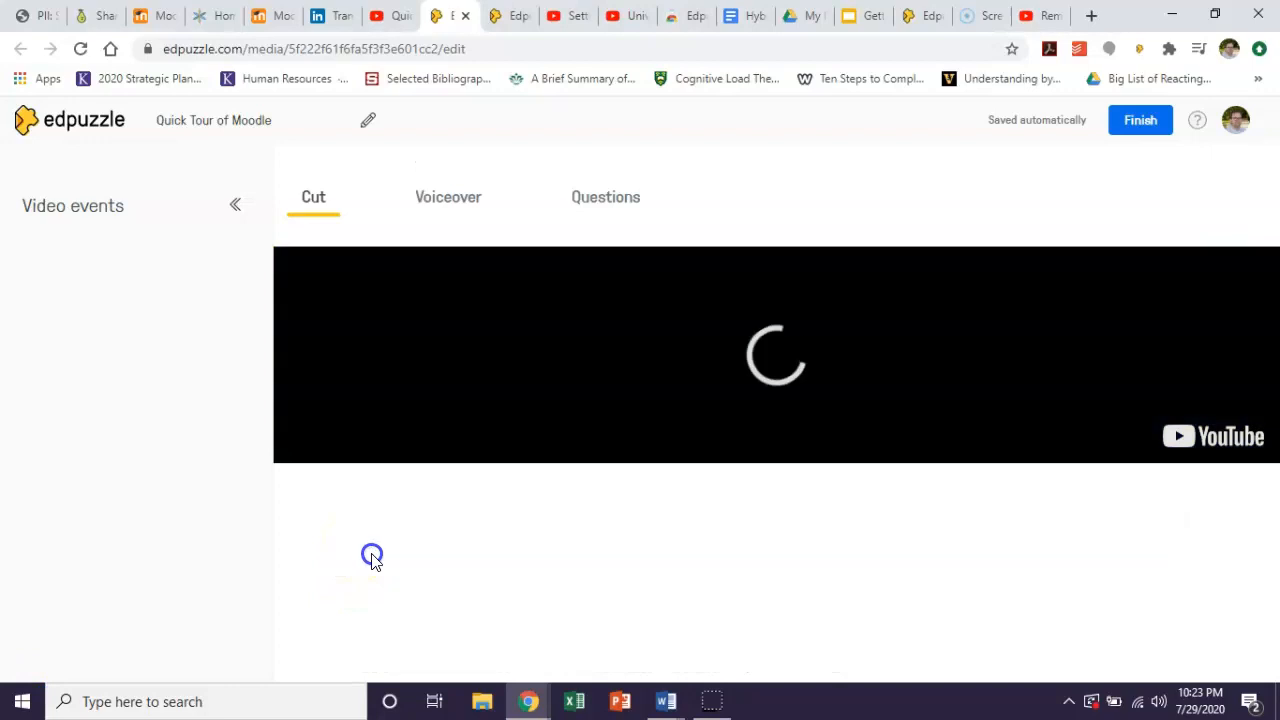
left_click(384, 497)
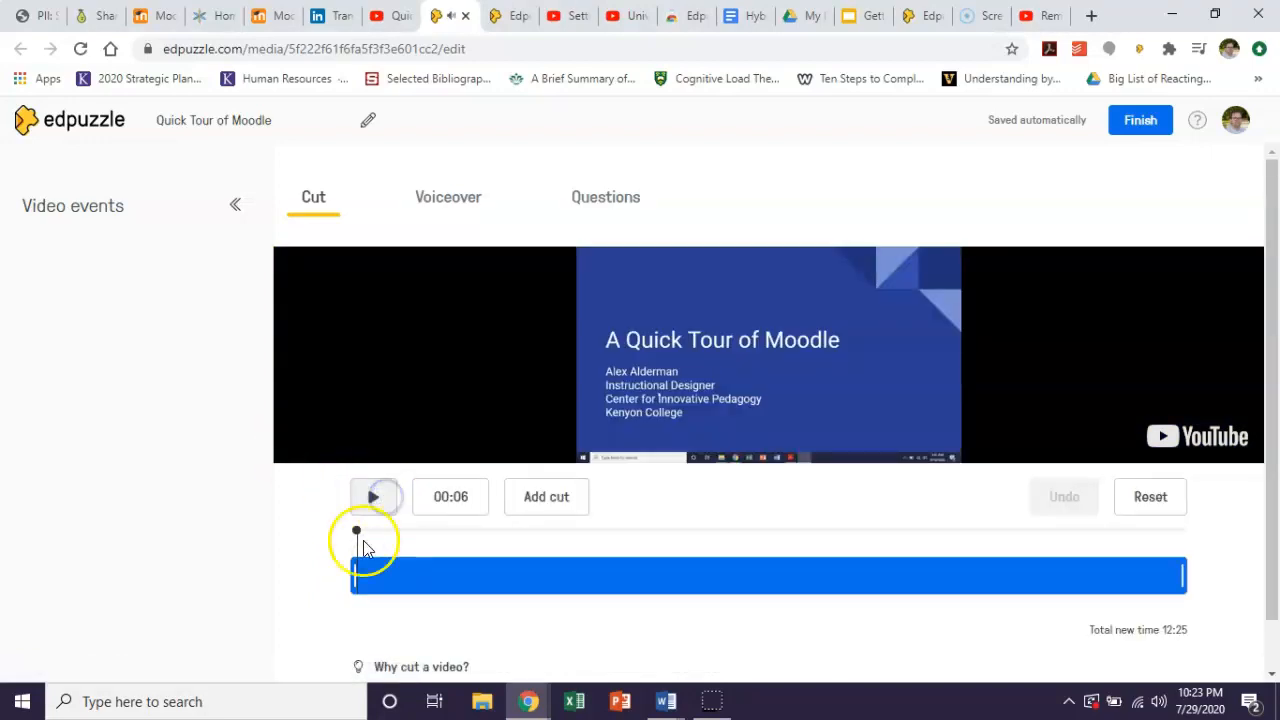
Trim both ends of the video so only the section from about 03:25 to 04:08 is kept.
left_click_drag(356, 566, 580, 594)
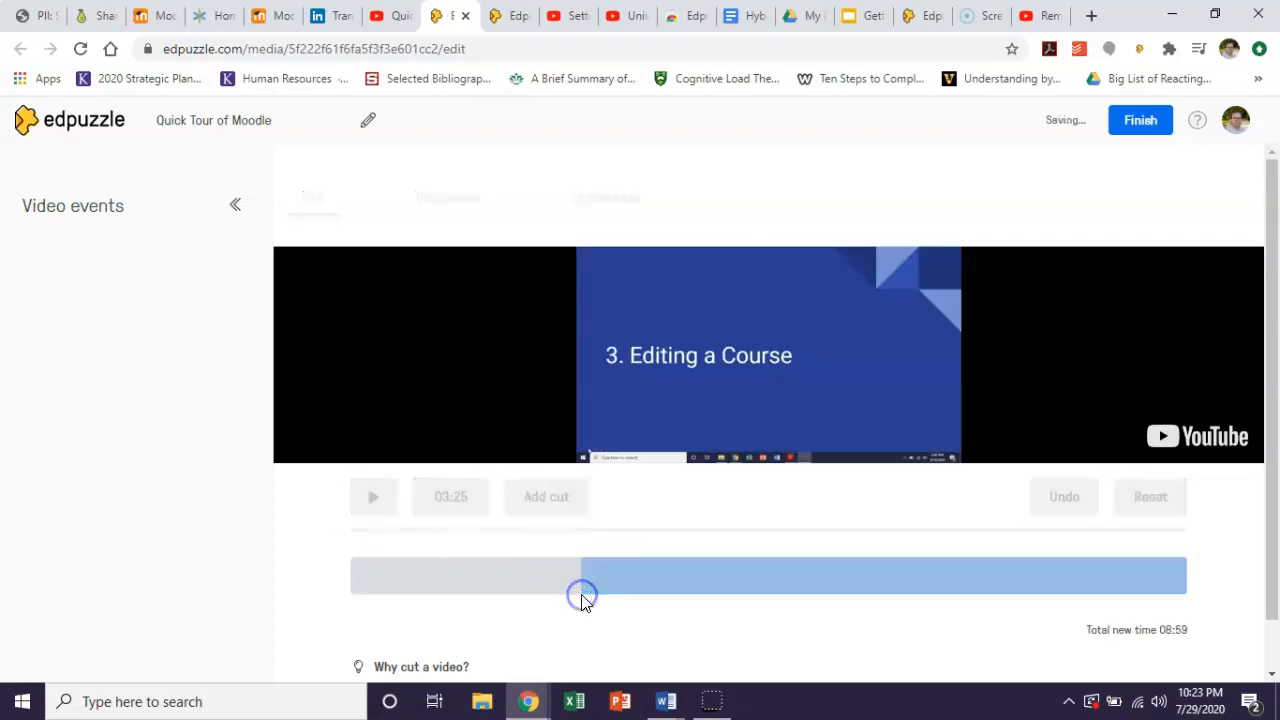
left_click_drag(1181, 578, 632, 617)
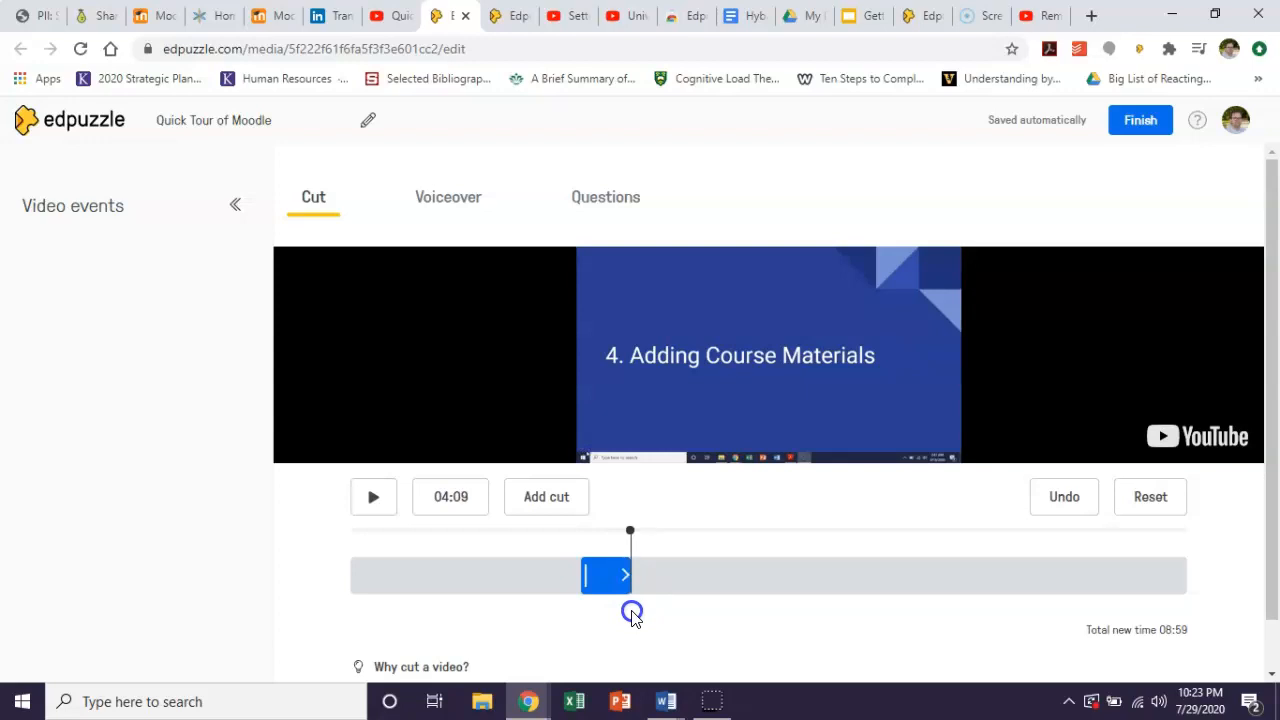
left_click_drag(632, 617, 630, 612)
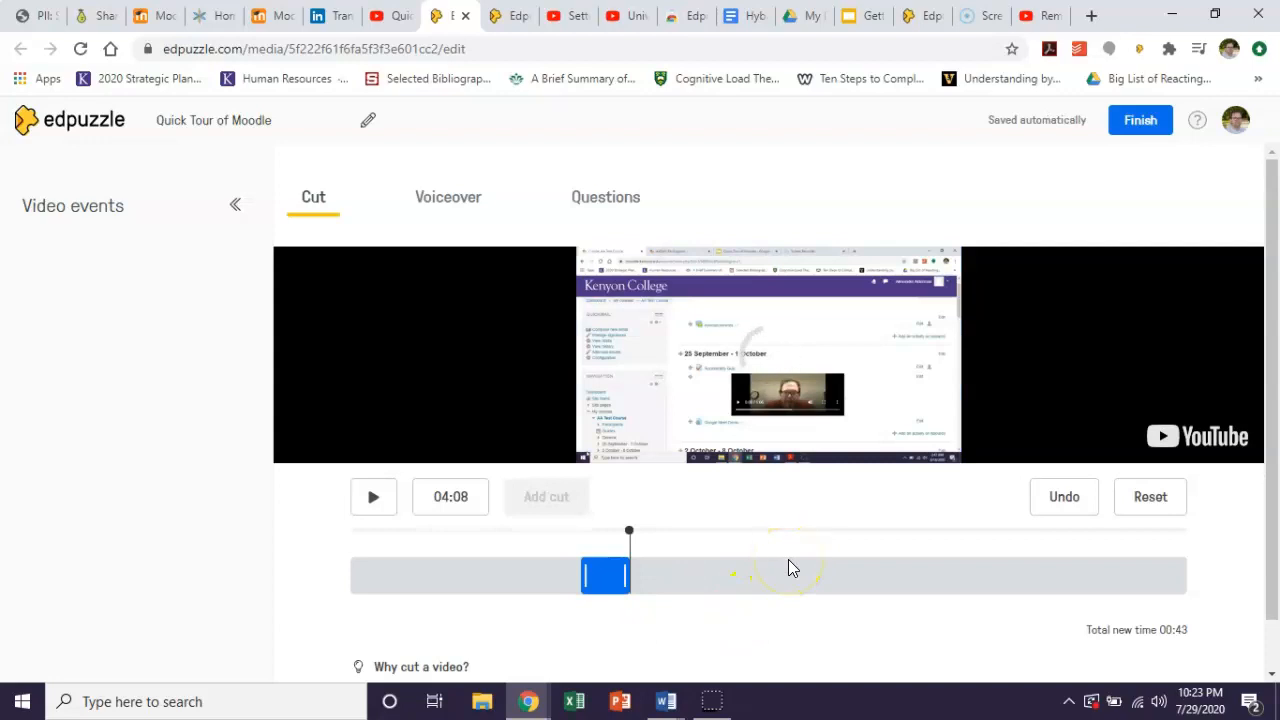
scroll(789, 562, "down", 1)
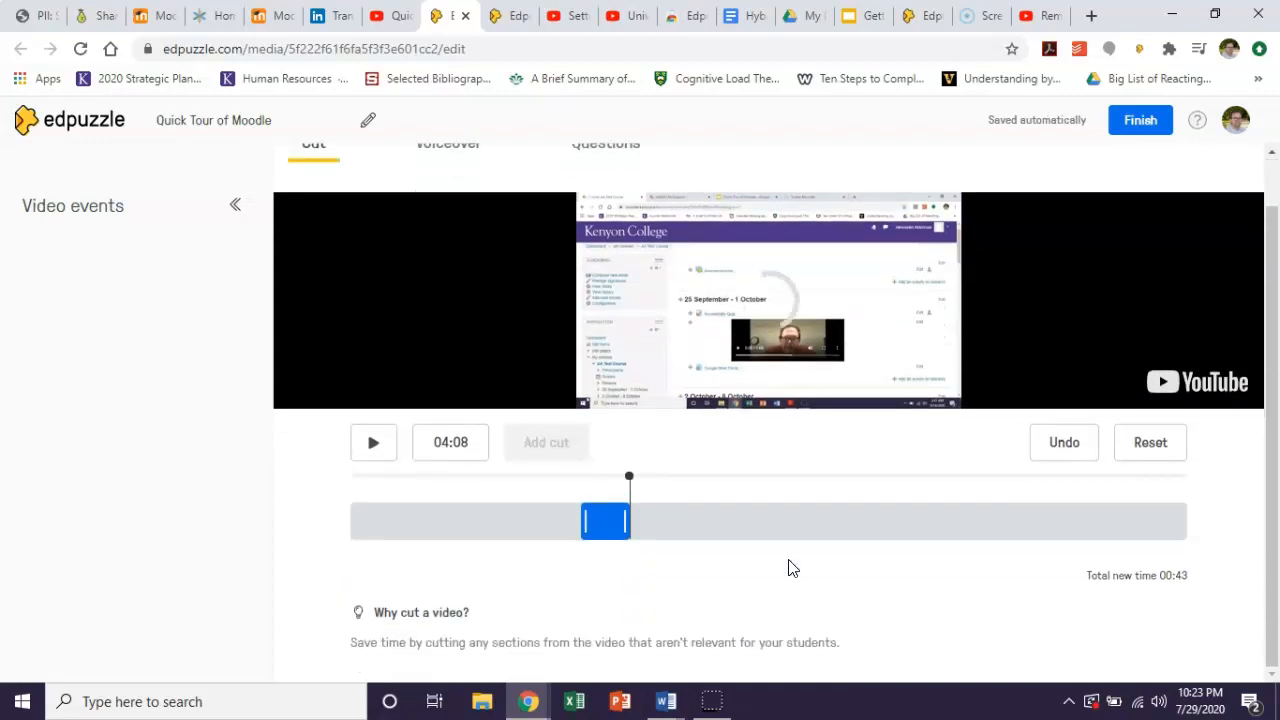
scroll(790, 567, "up", 1)
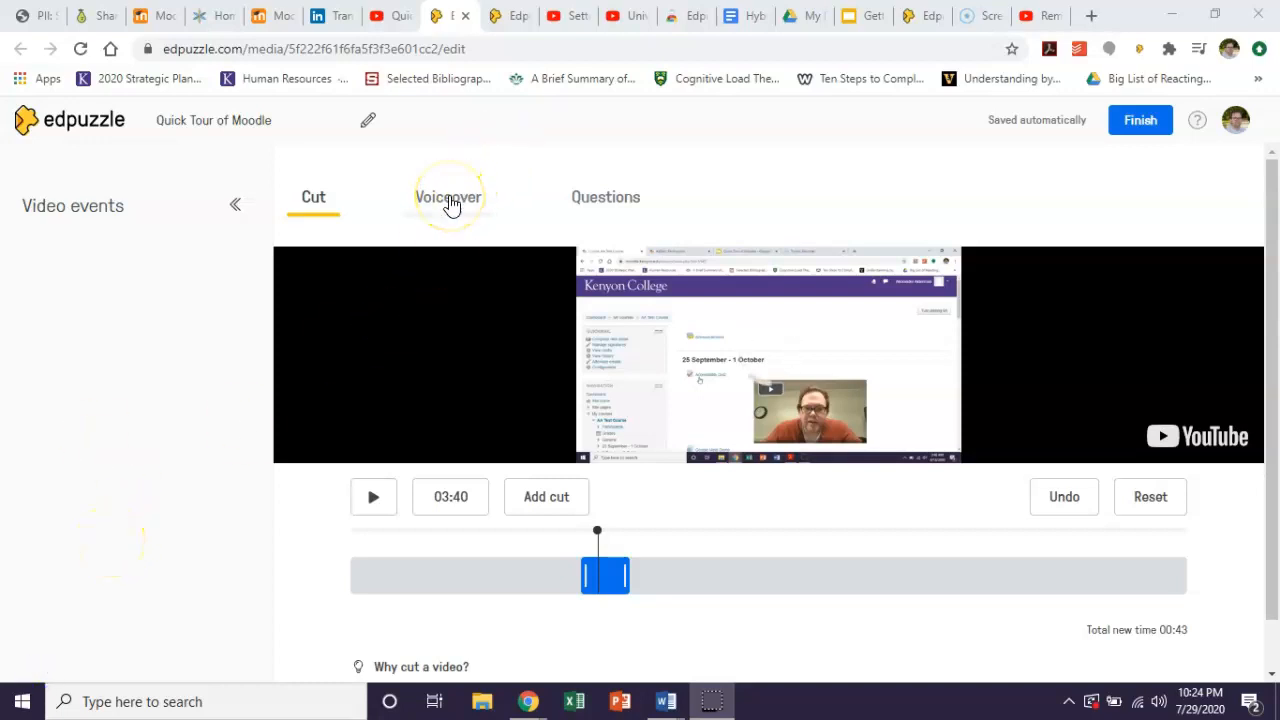
Add and save an open-ended question at 00:16 reading "How do you turn on editing for a Moodle page?".
left_click(450, 203)
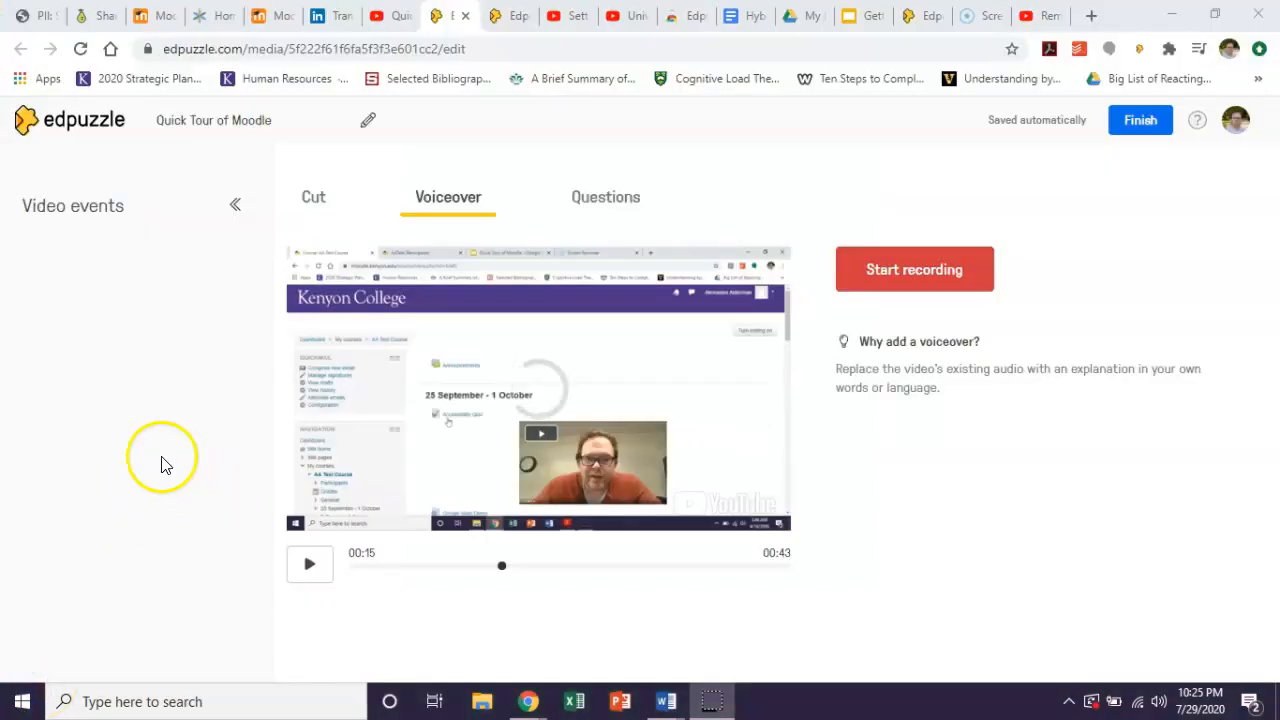
left_click(609, 204)
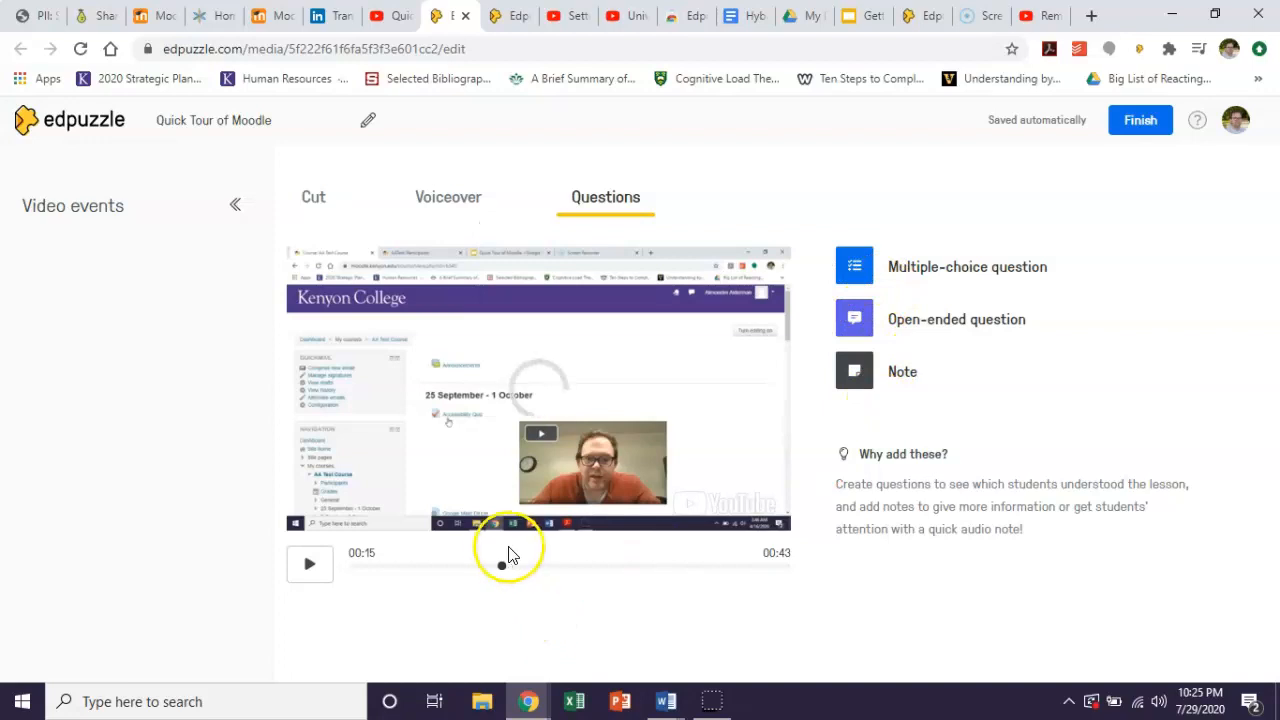
left_click(541, 566)
left_click_drag(543, 566, 520, 578)
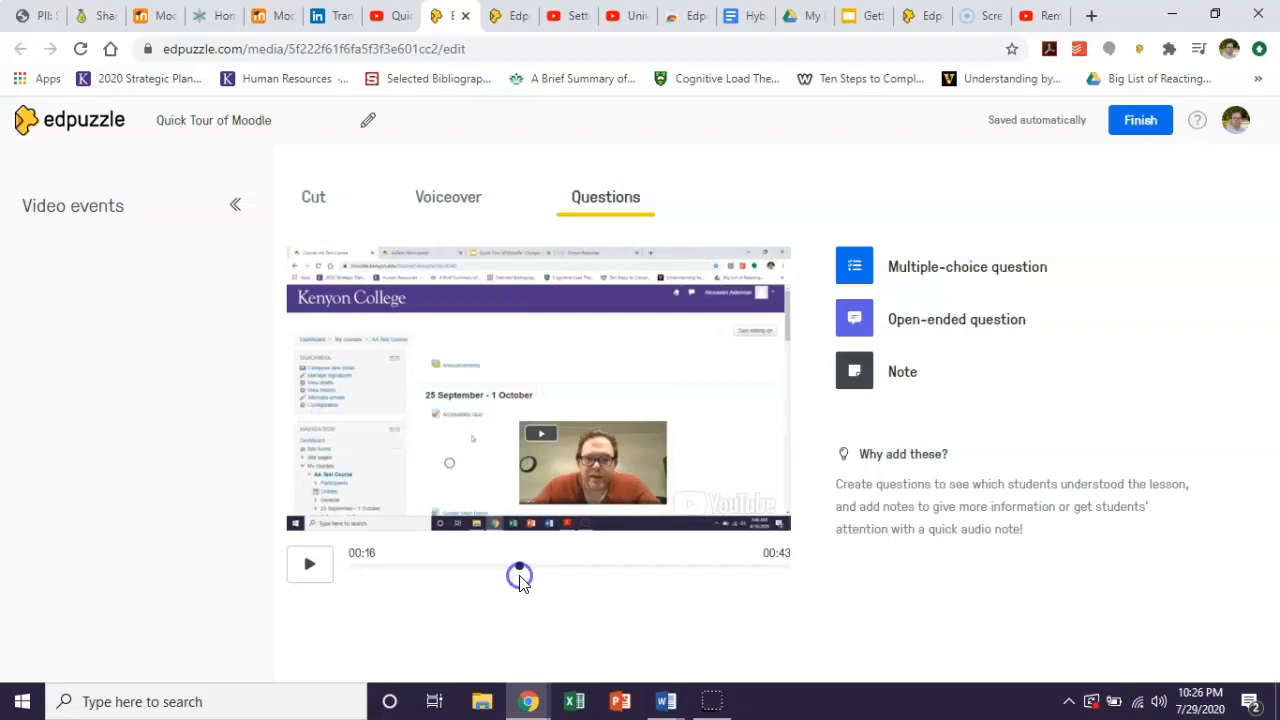
left_click(945, 320)
left_click(964, 382)
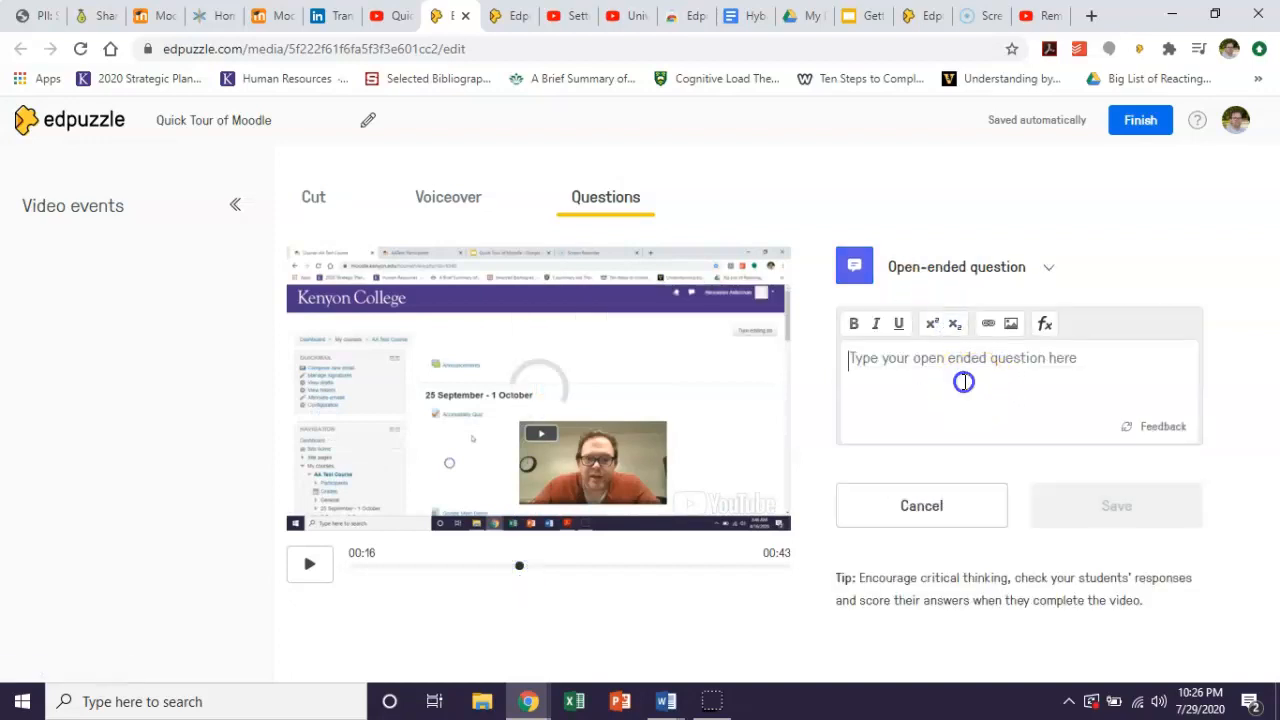
type("e")
key("BackSpace")
type("How do you turn on editing for")
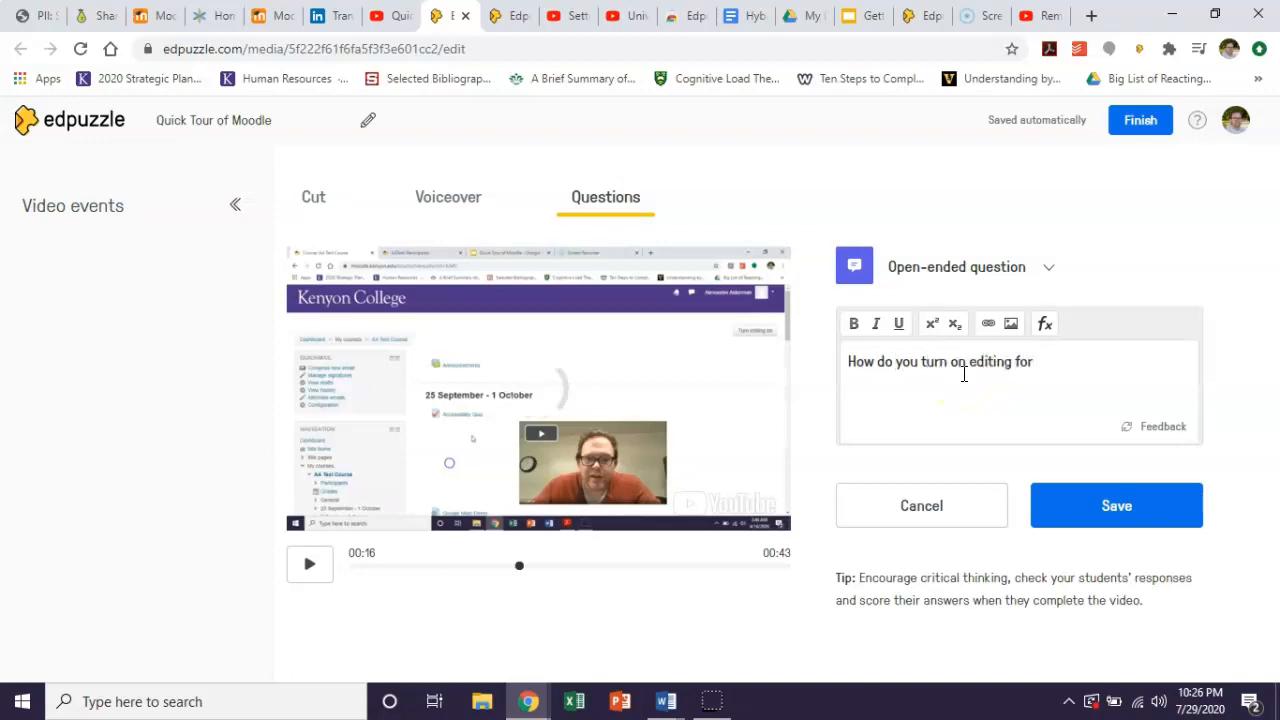
type(" a Moodle P")
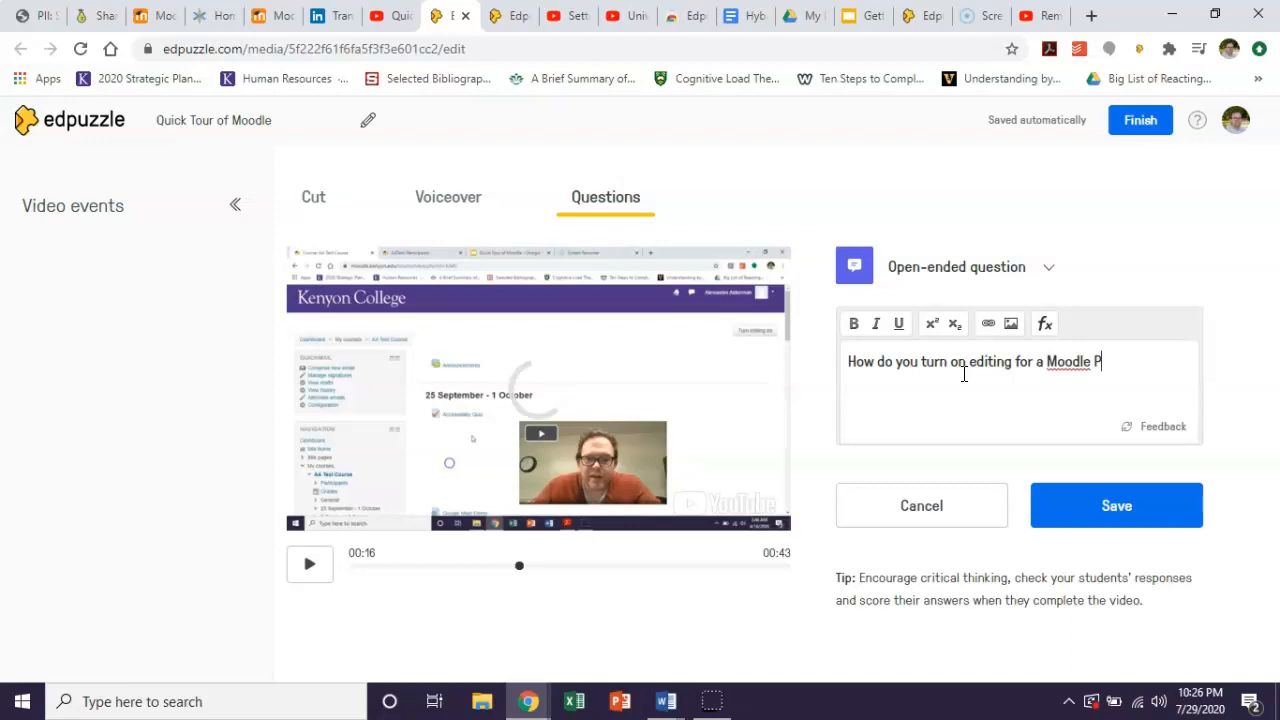
left_click(1122, 502)
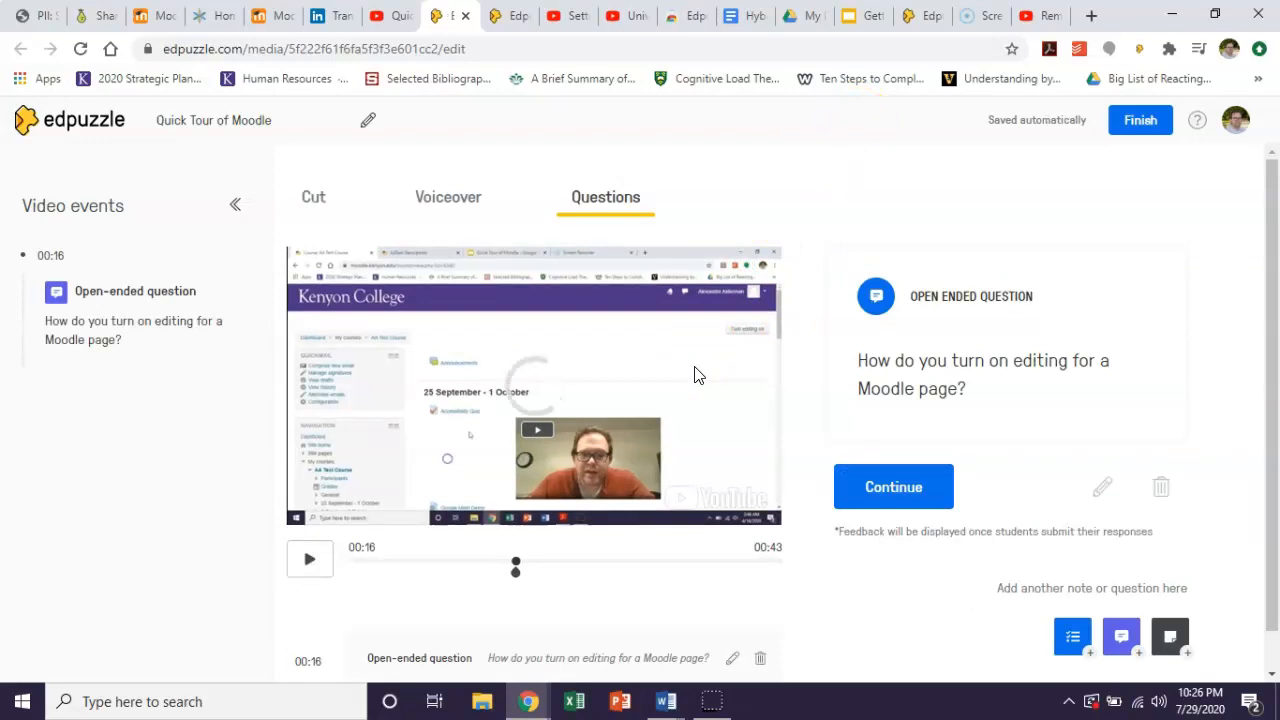
Preview the video past the question, jump ahead to 00:25, and finish editing.
left_click(24, 688)
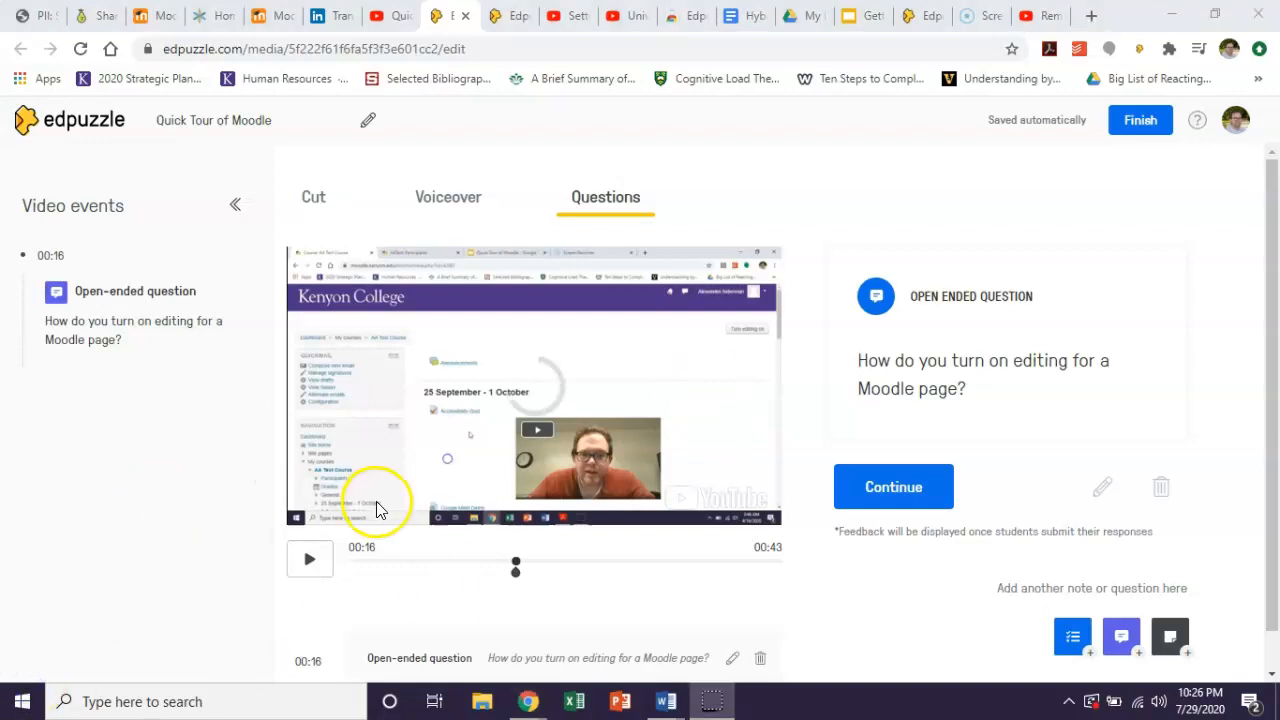
left_click(858, 480)
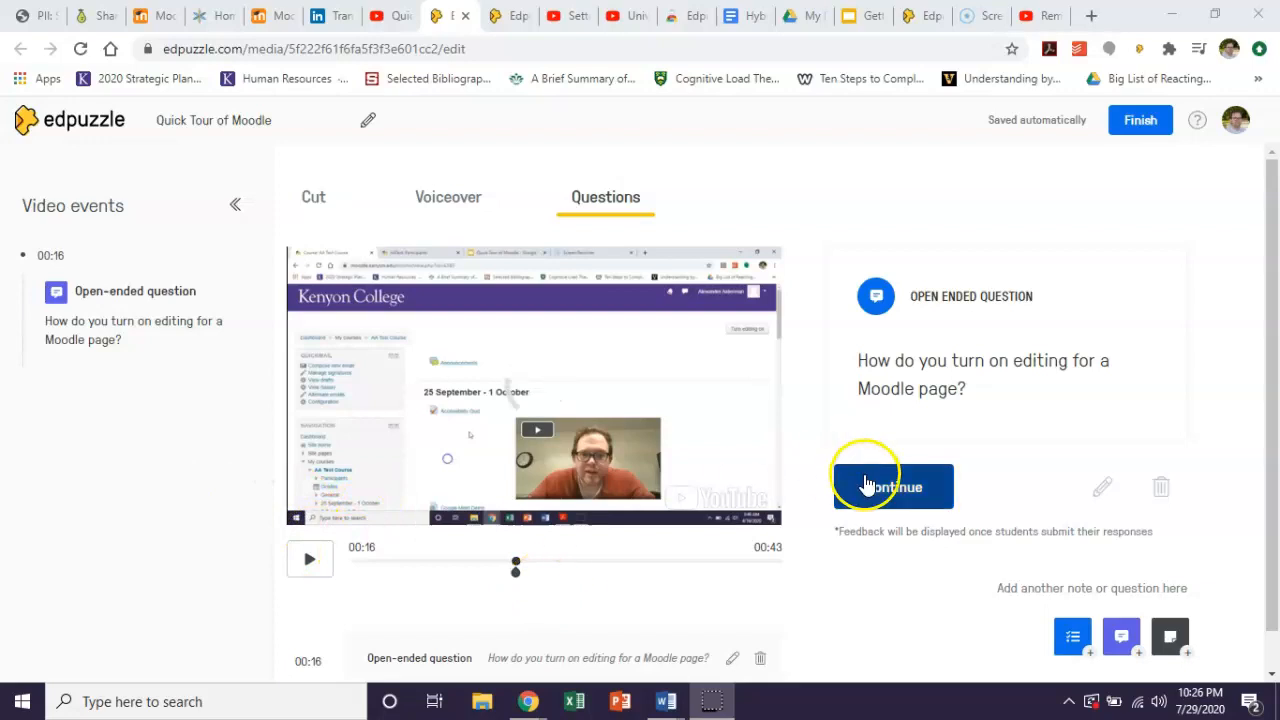
left_click(309, 561)
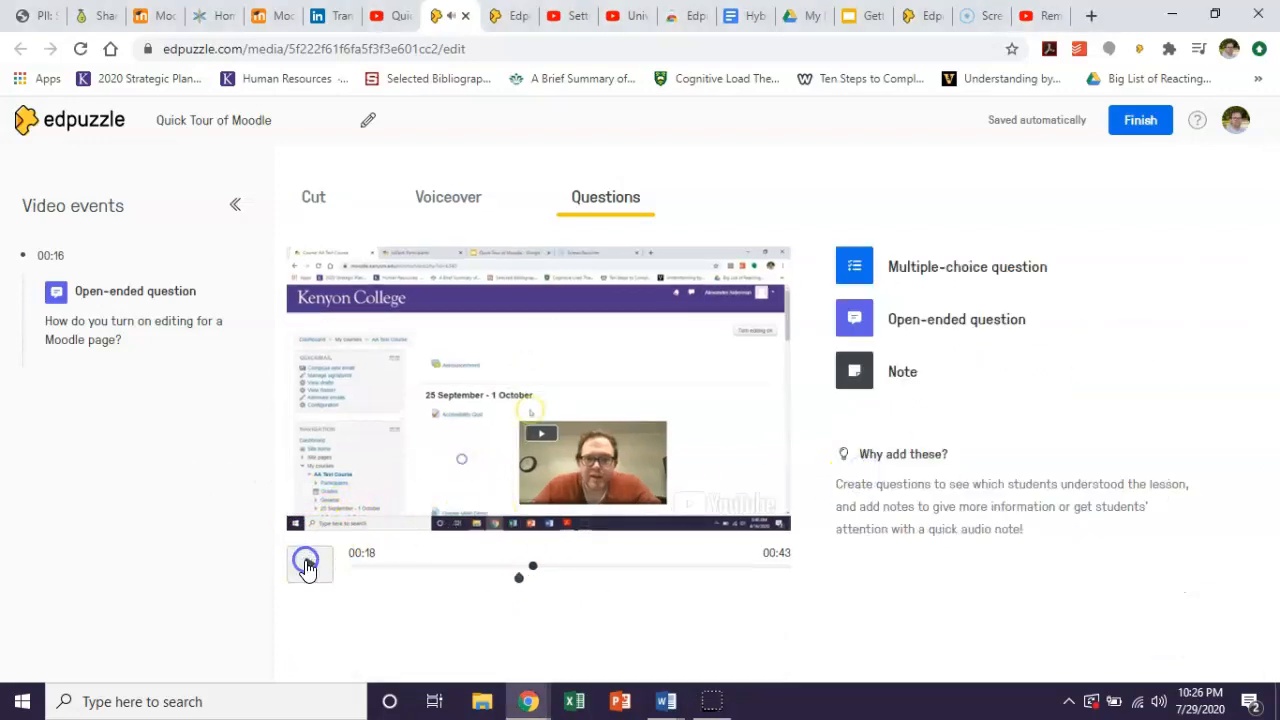
left_click(606, 567)
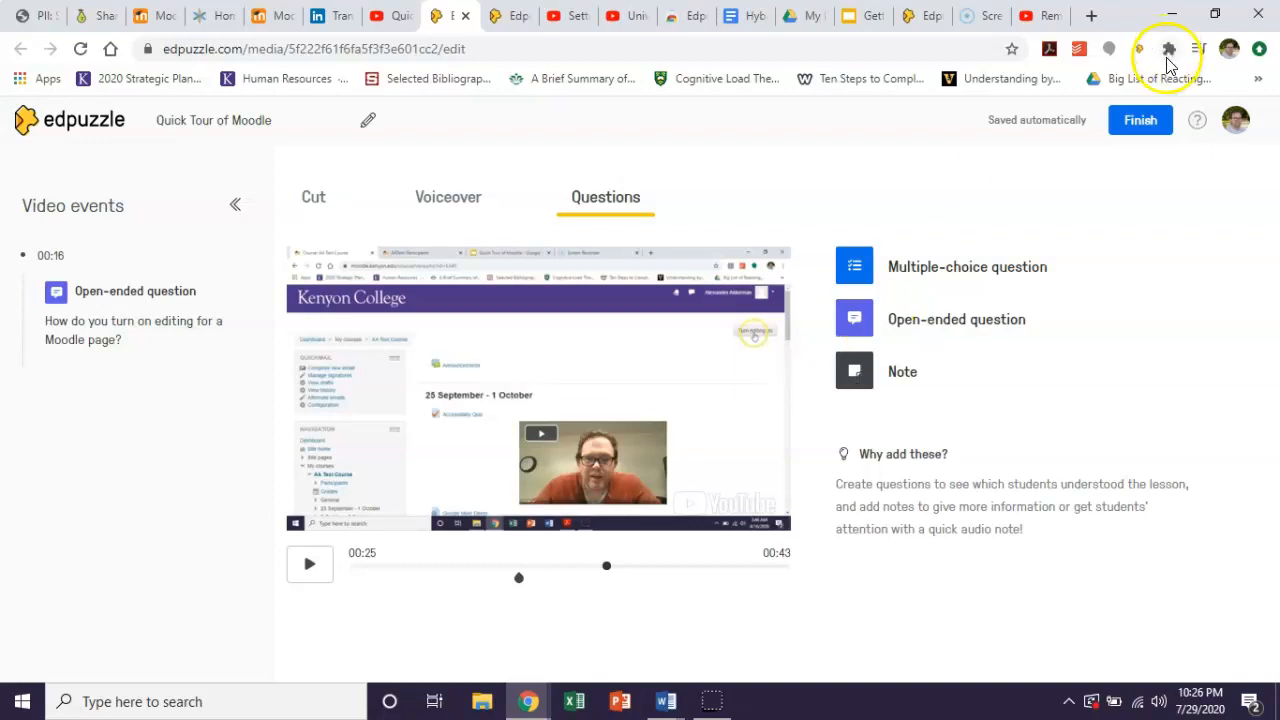
left_click(1136, 124)
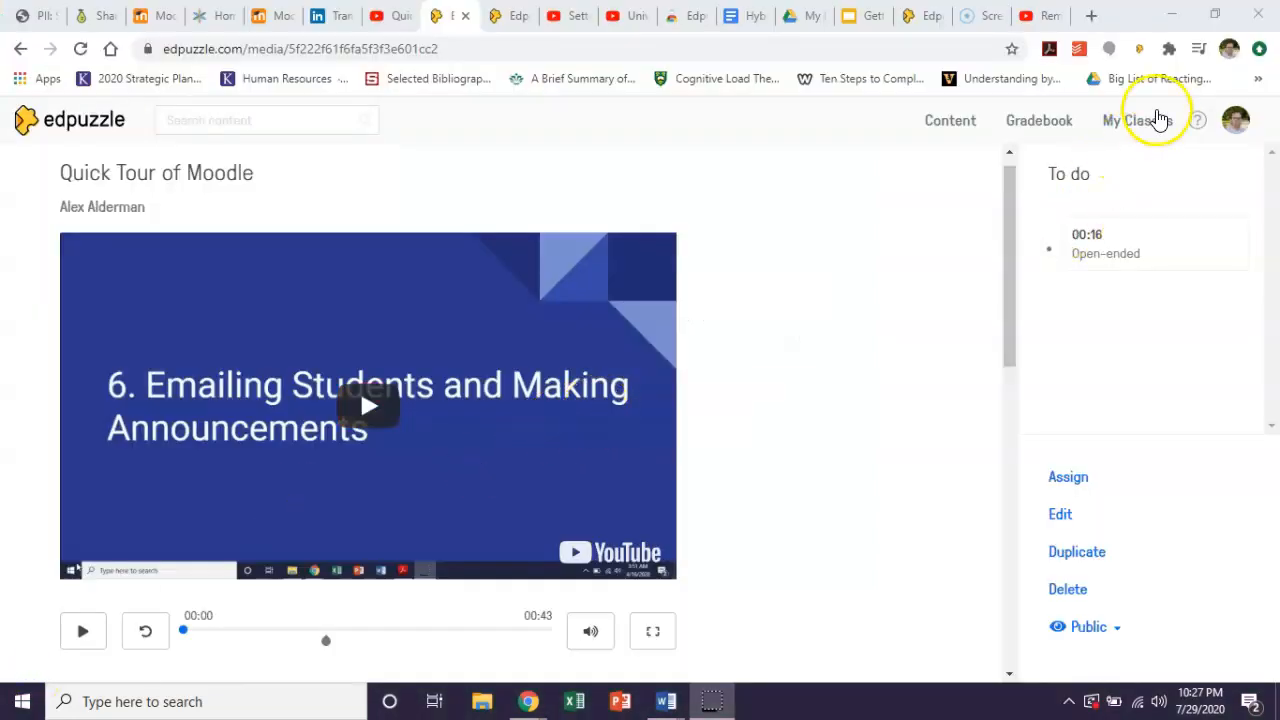
Create a new Classic class named "Elementary Tech 101".
left_click(1160, 120)
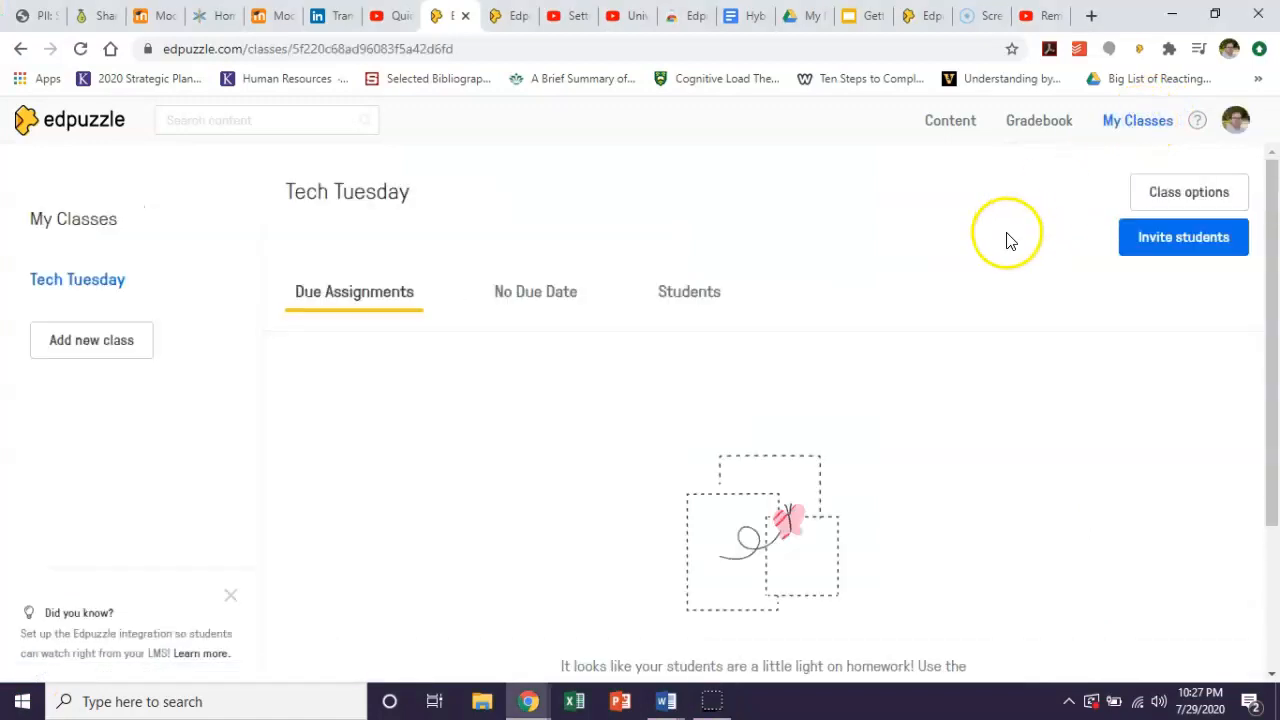
left_click(121, 337)
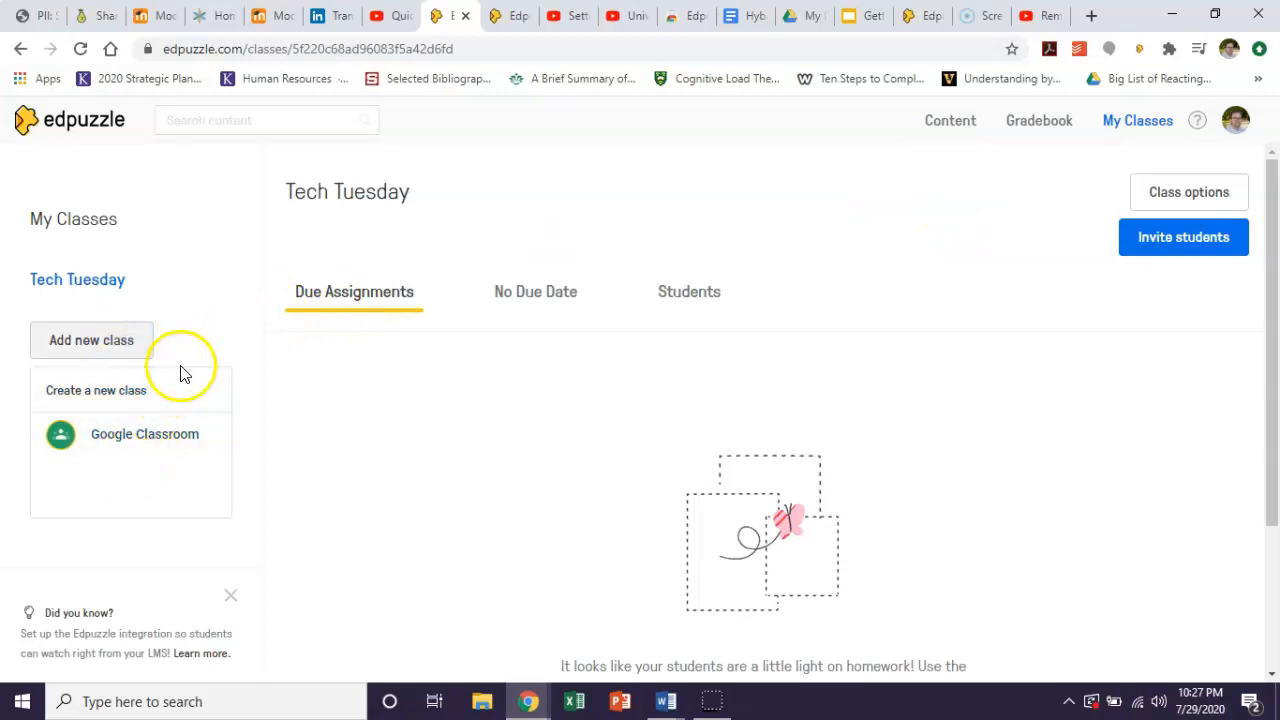
left_click(111, 385)
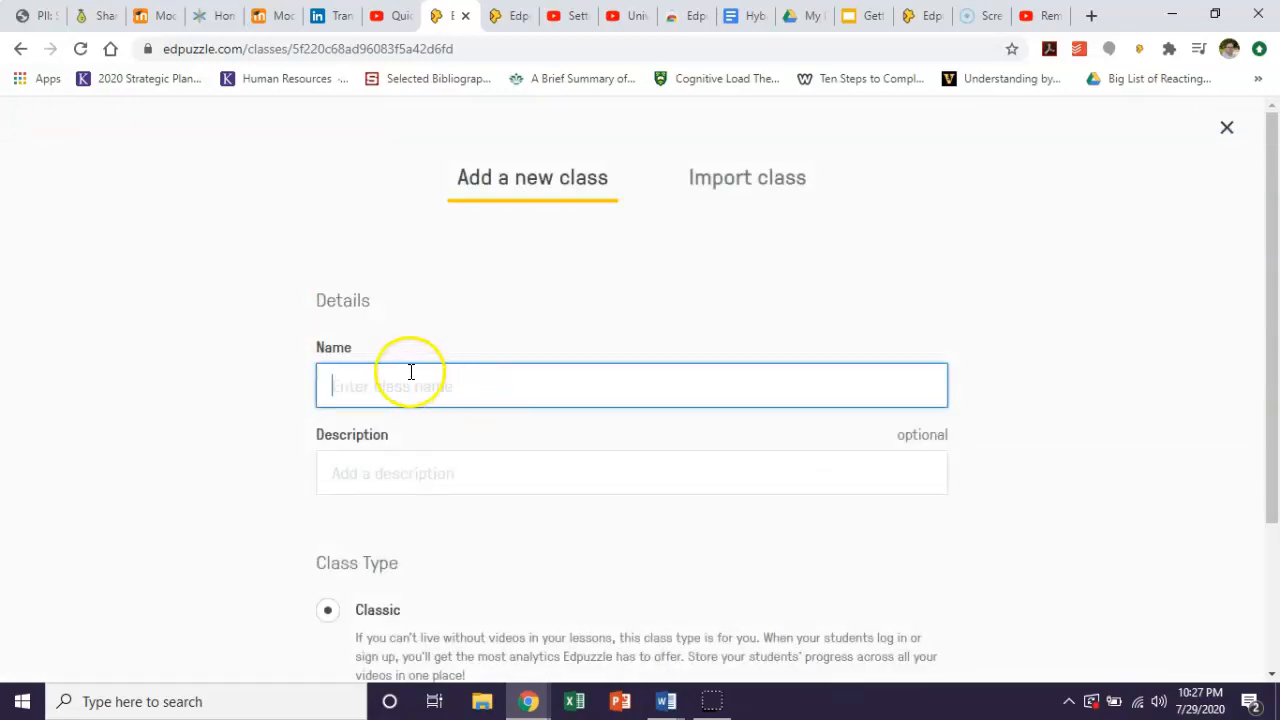
type("Elemn")
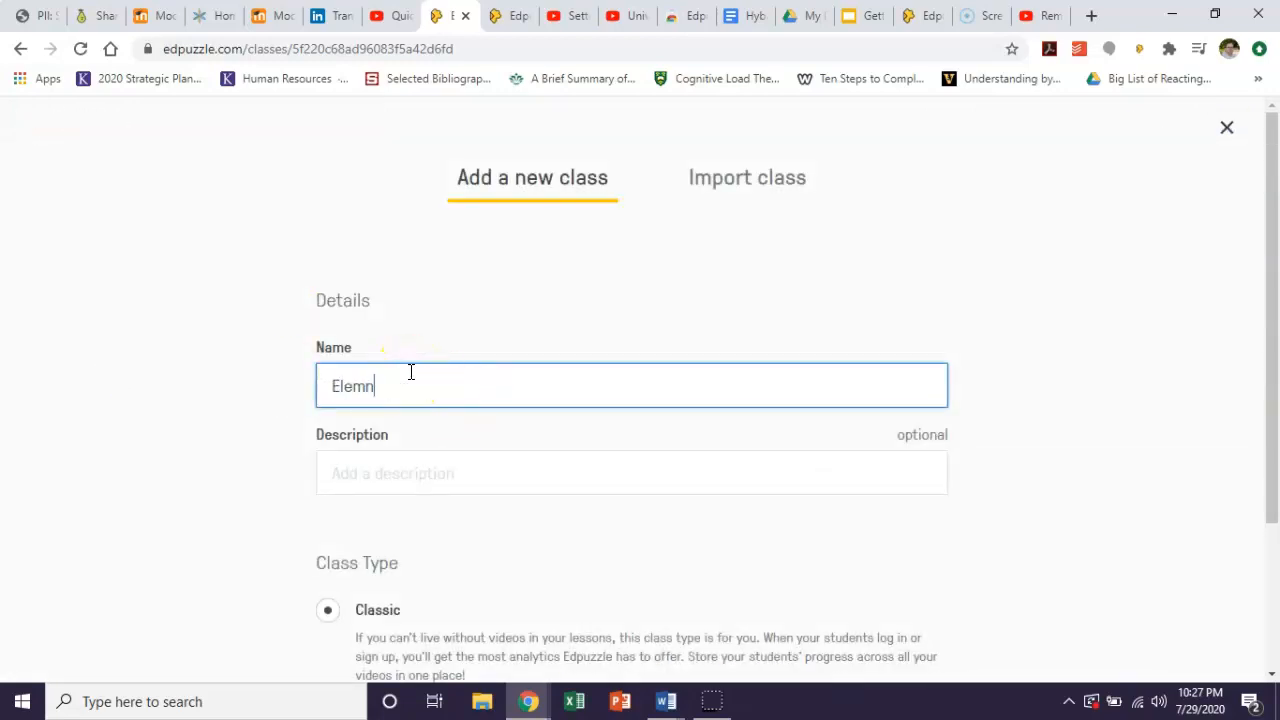
key("BackSpace")
type("entary Tech 101")
scroll(543, 457, "down", 2)
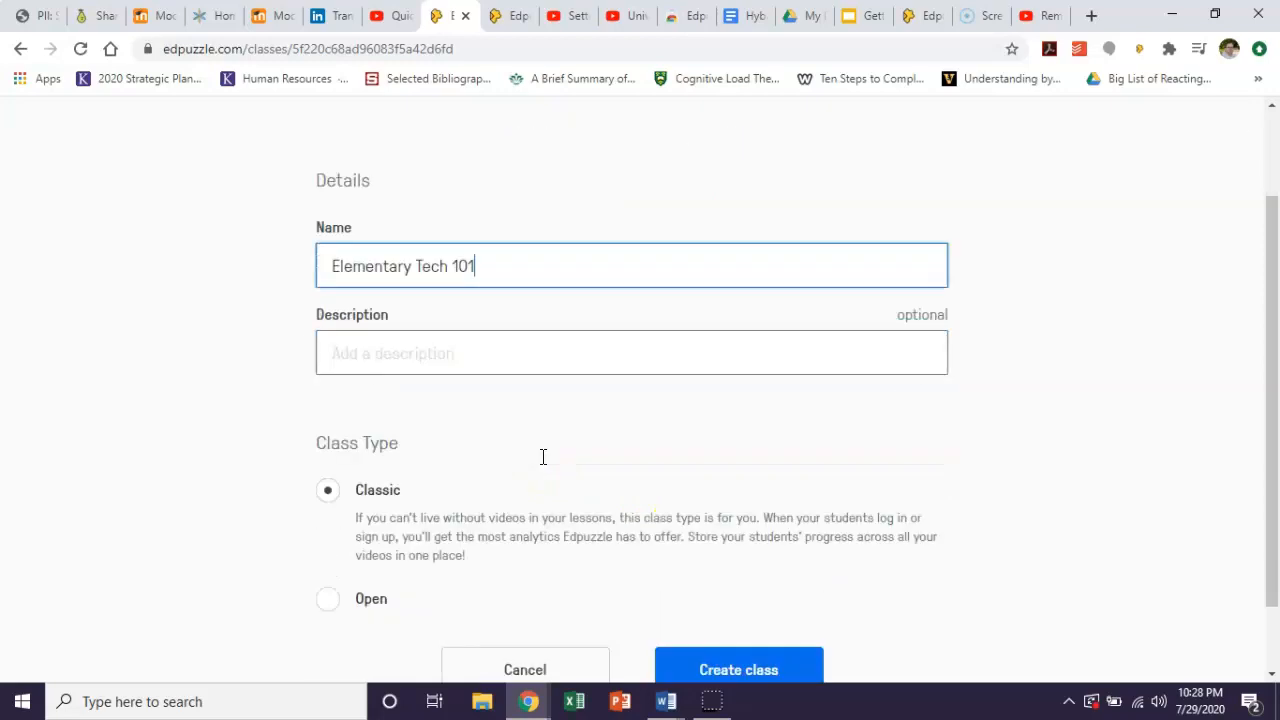
left_click(737, 580)
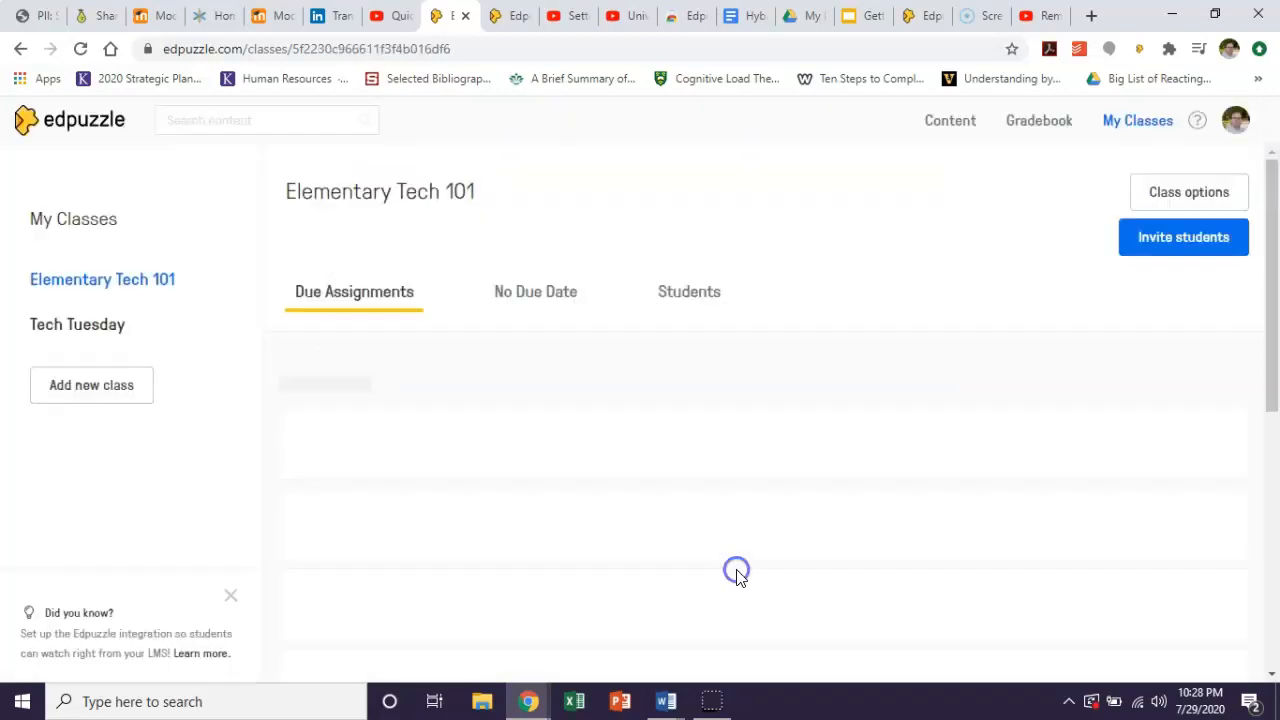
Start inviting students to Elementary Tech 101, declare parental consent not required by local laws, and copy the class invitation link.
left_click(700, 296)
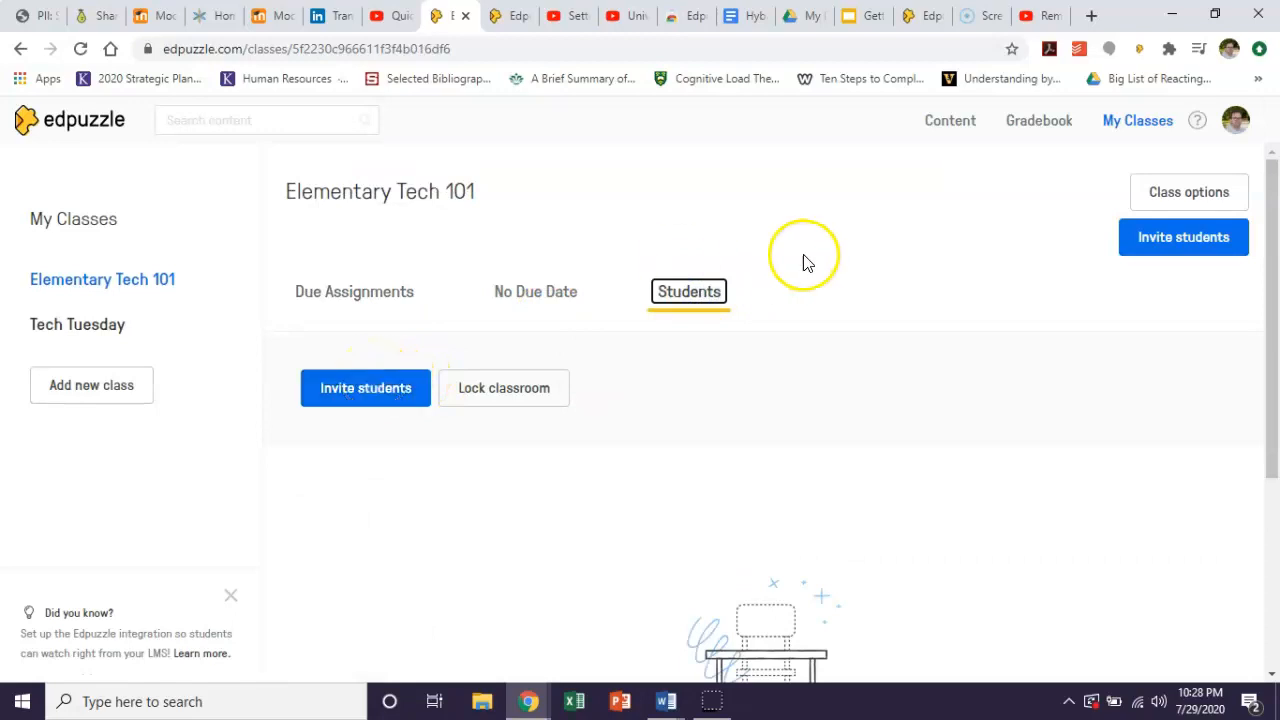
left_click(358, 388)
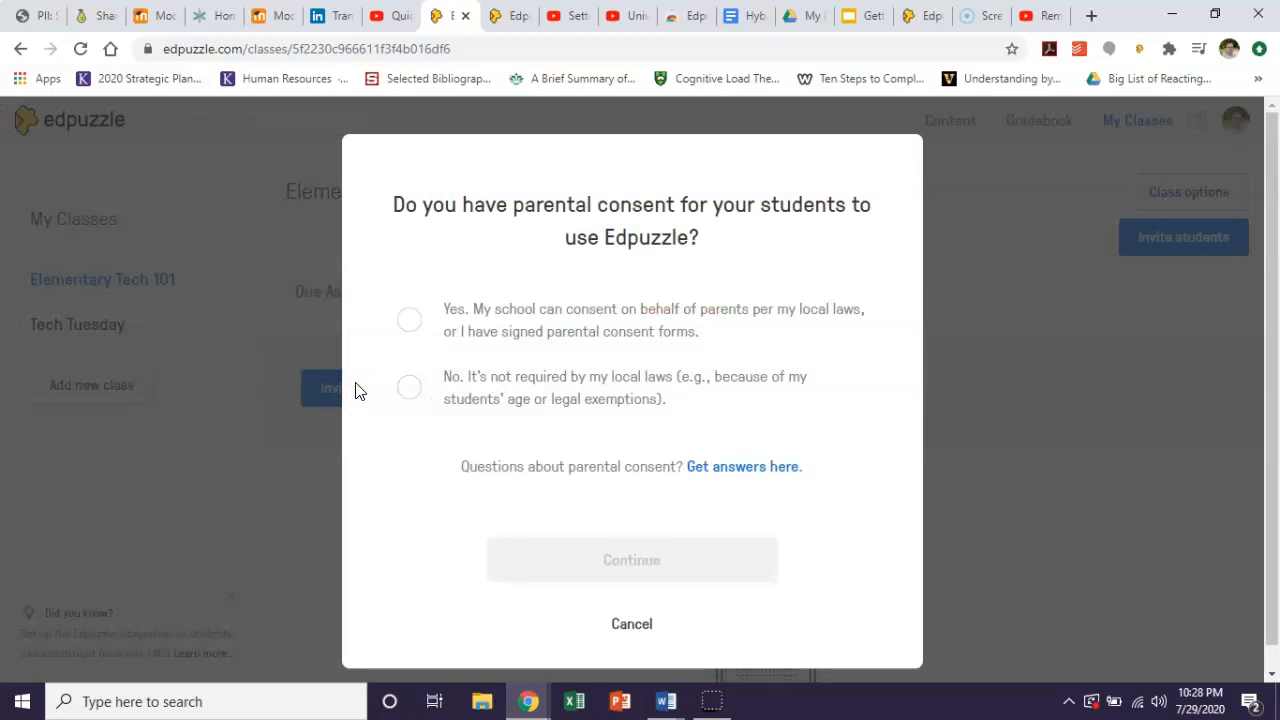
left_click(405, 389)
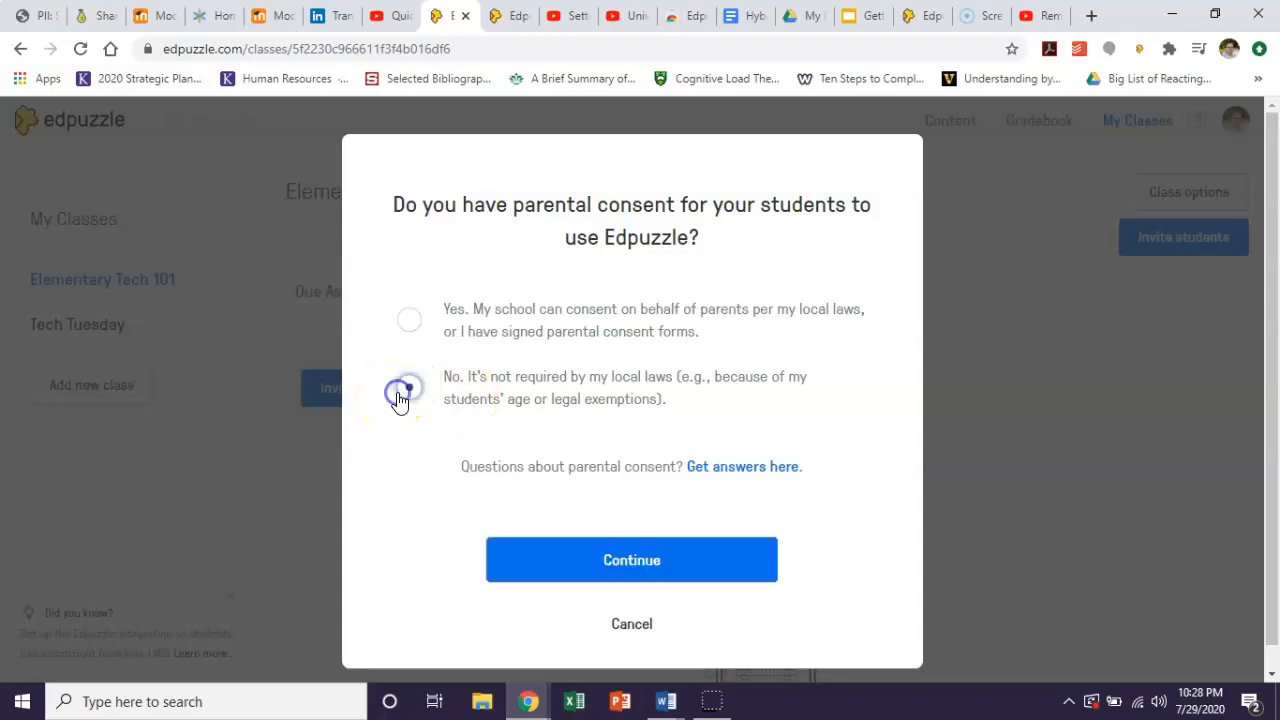
left_click(673, 583)
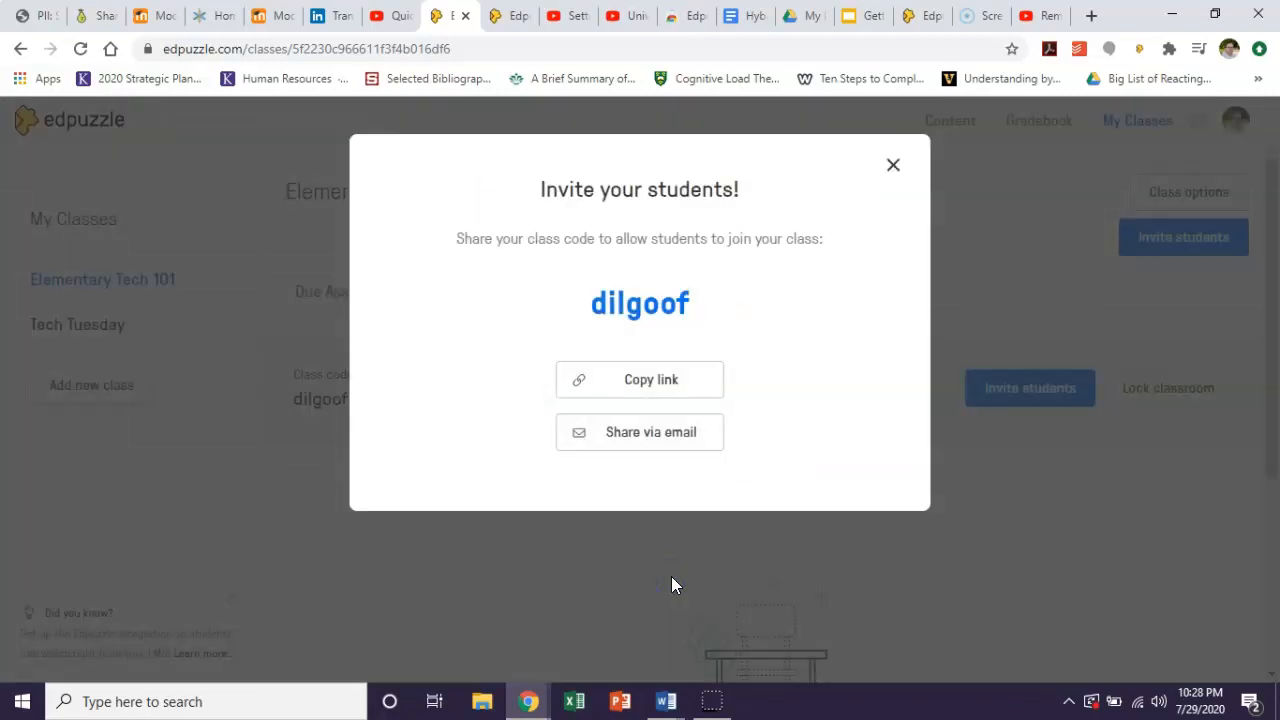
left_click(645, 390)
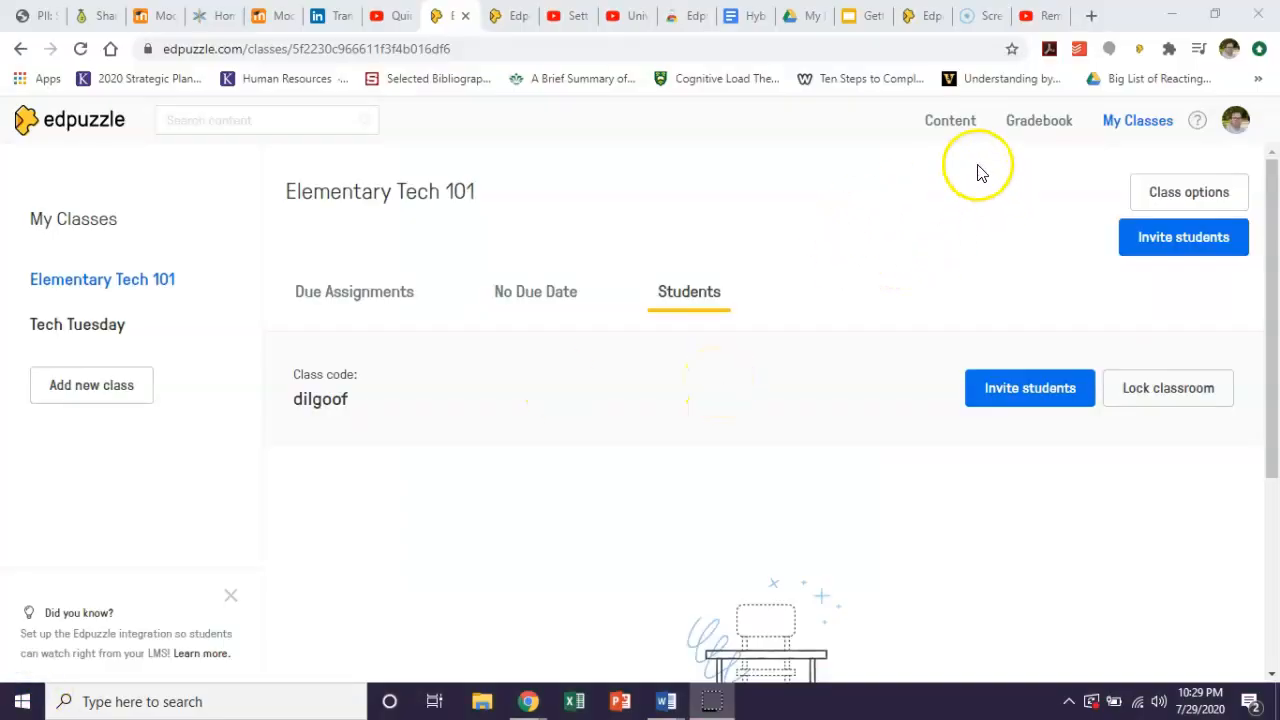
Assign the Quick Tour of Moodle video to all students in the Elementary Tech 101 class.
left_click(966, 124)
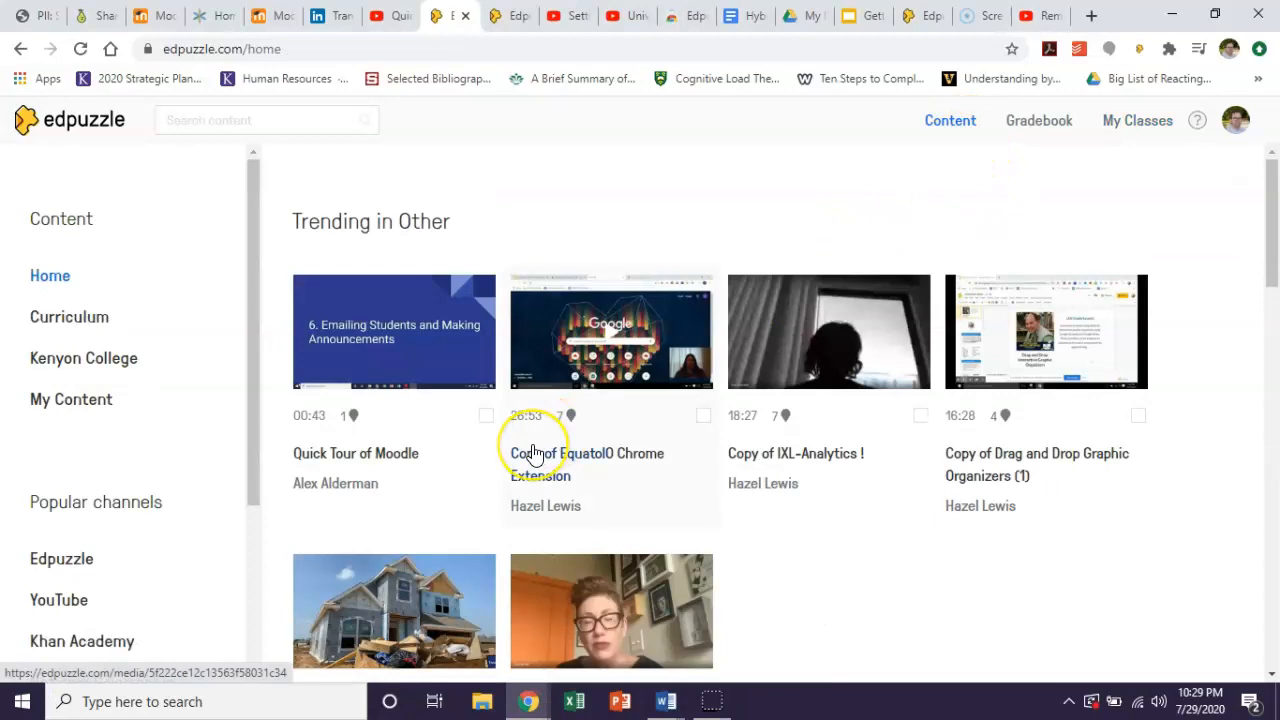
scroll(535, 453, "down", 1)
scroll(535, 453, "up", 1)
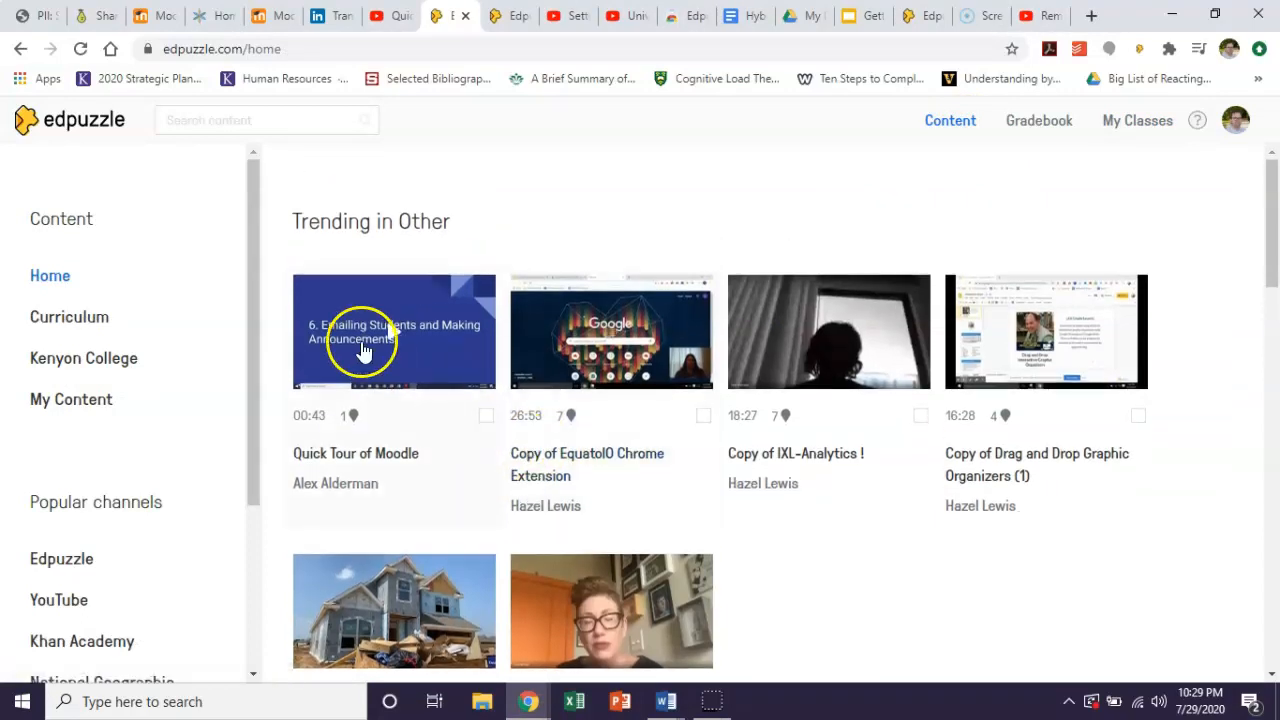
left_click(362, 460)
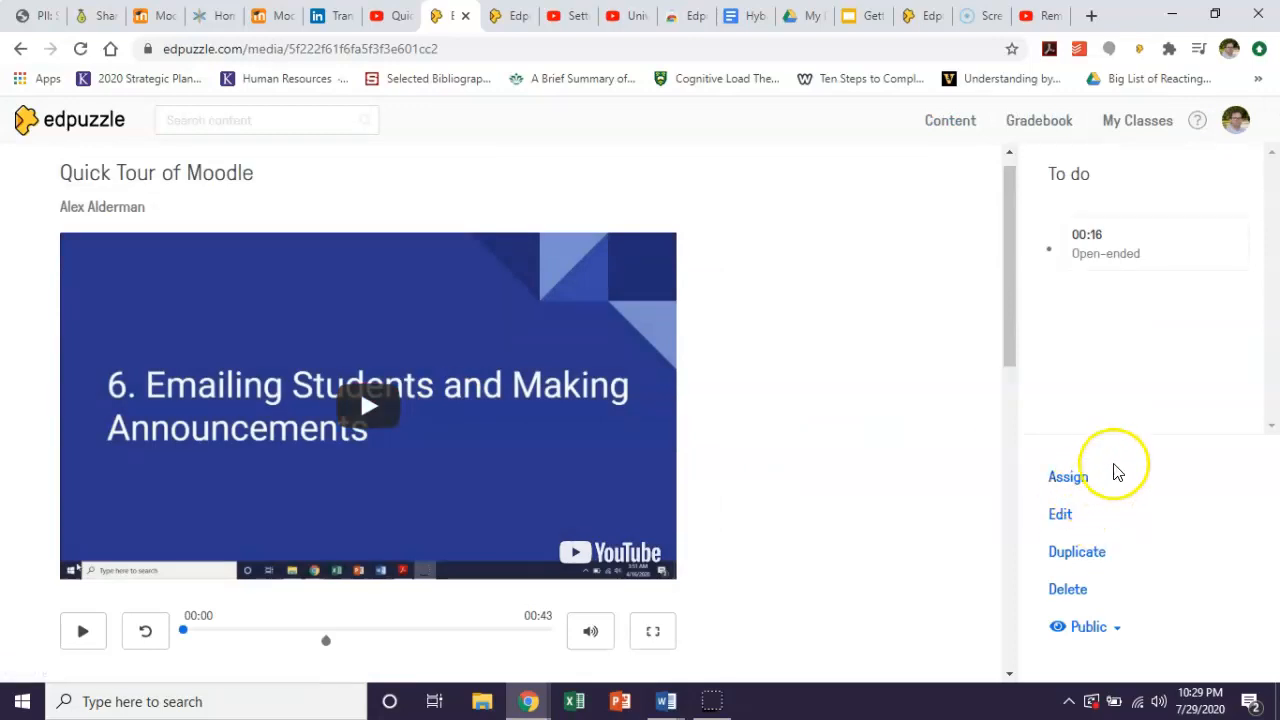
left_click(1085, 481)
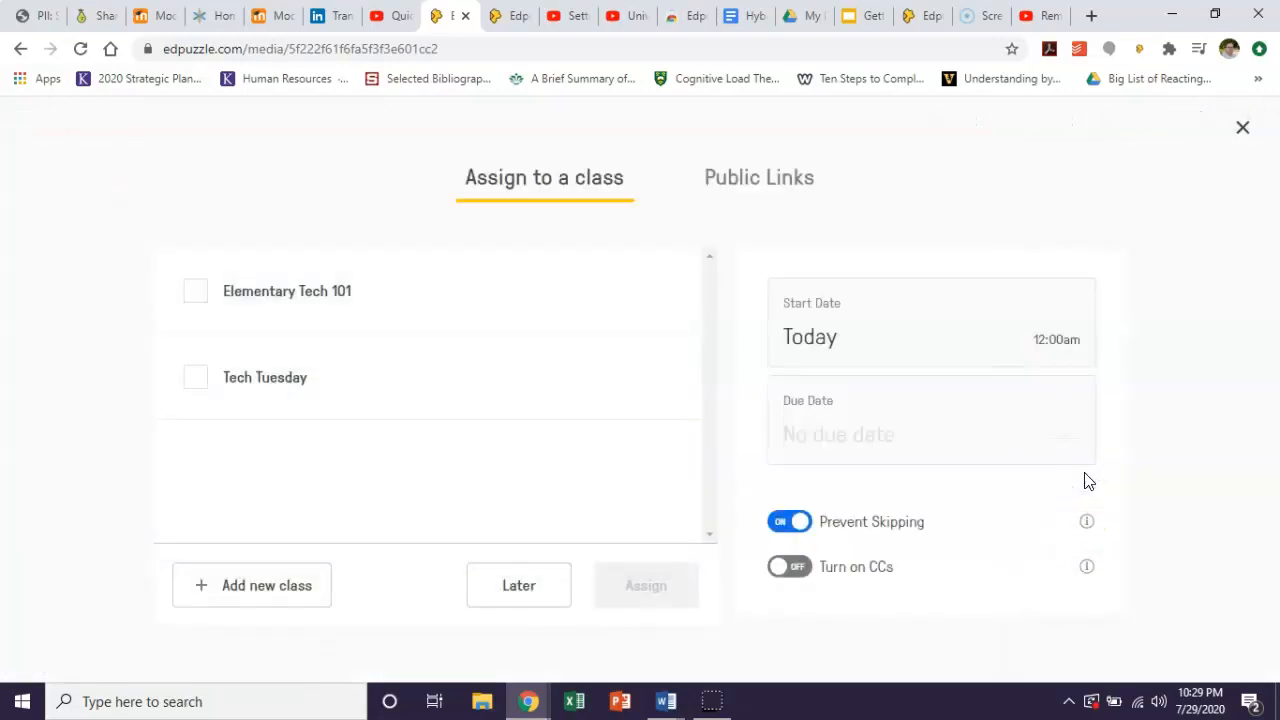
left_click(195, 290)
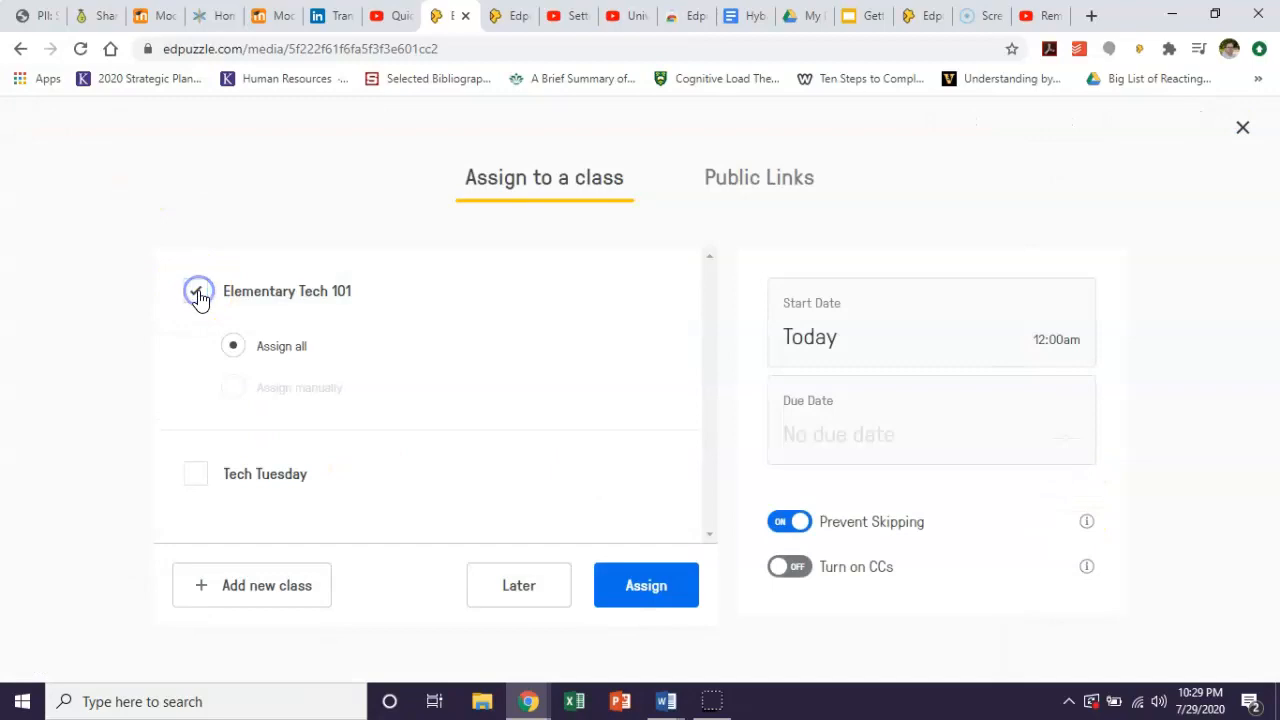
left_click(660, 596)
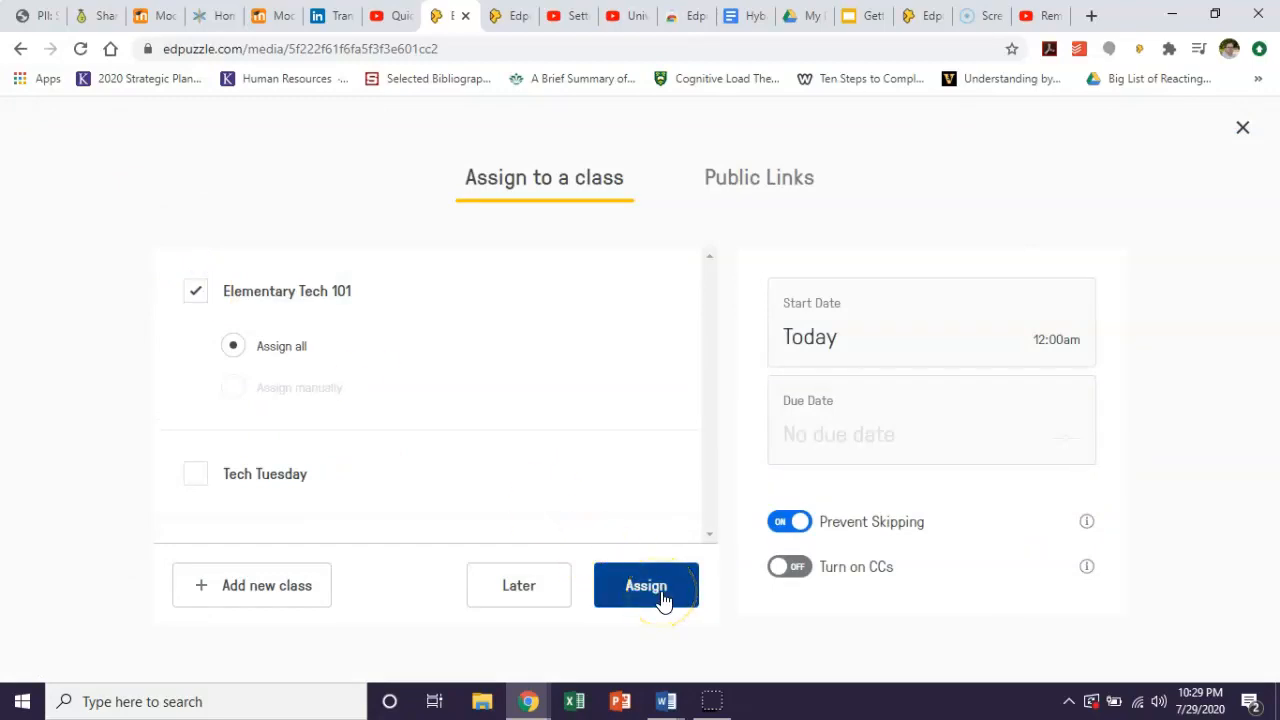